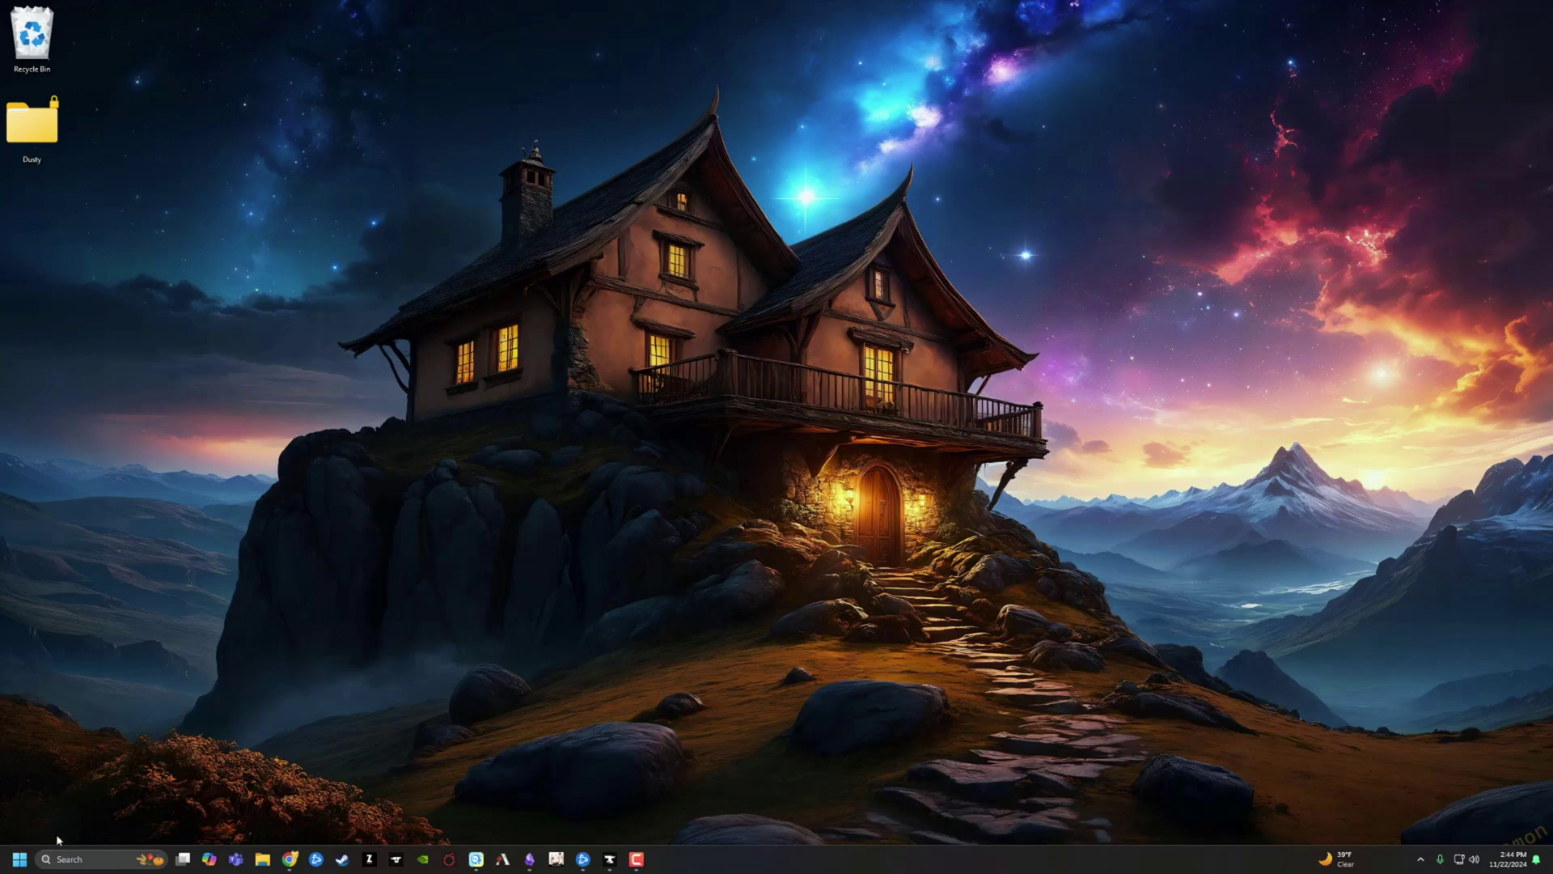
- Reach the classic Mouse Properties dialog via Windows search and additional mouse settings
click(73, 859)
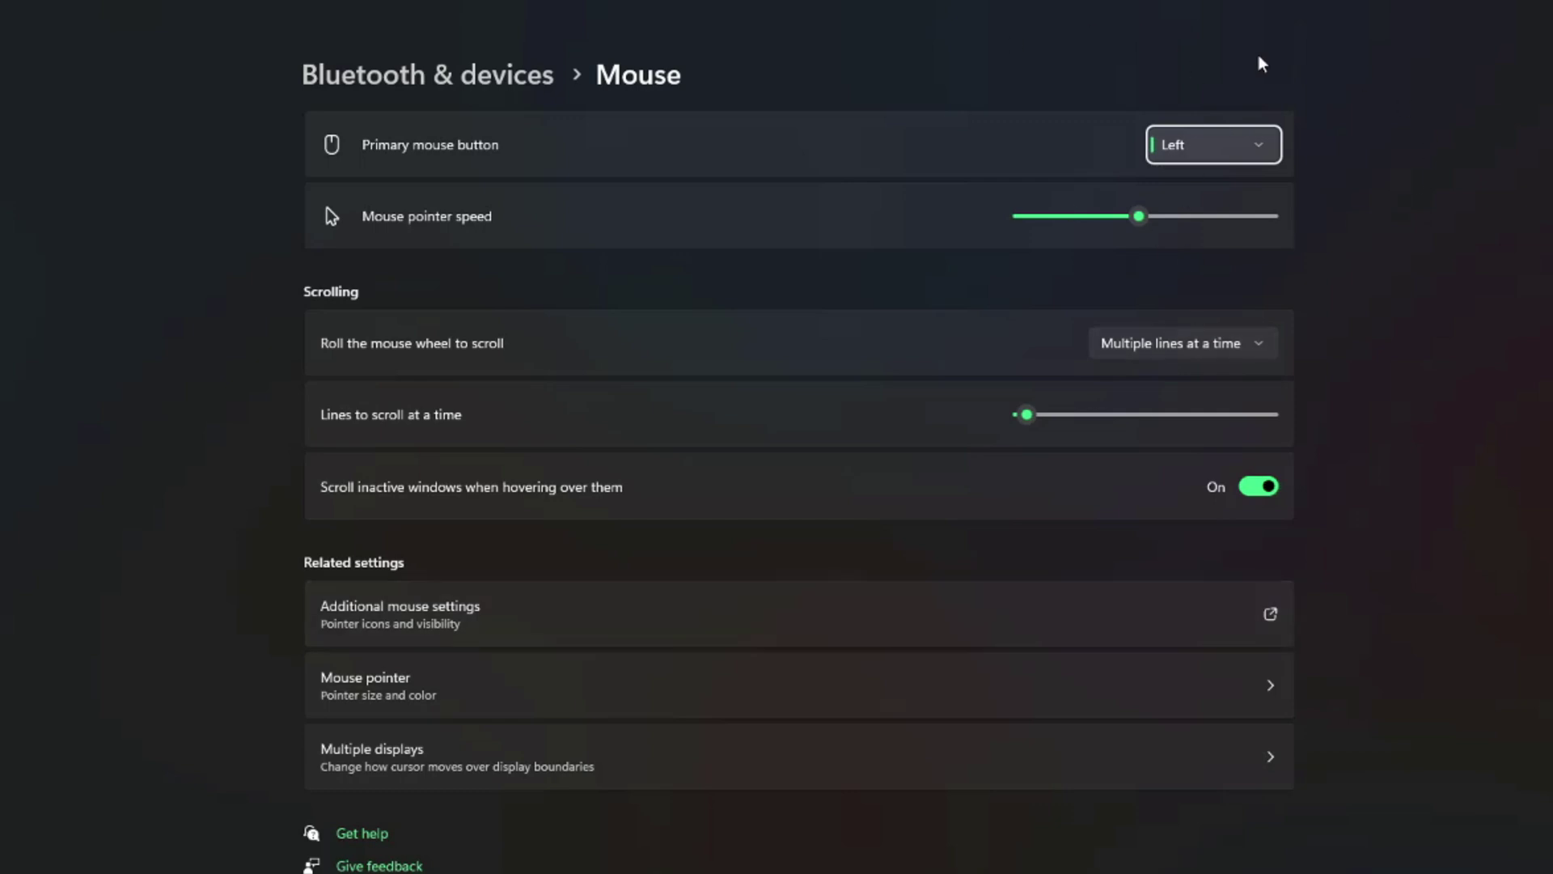
click(338, 626)
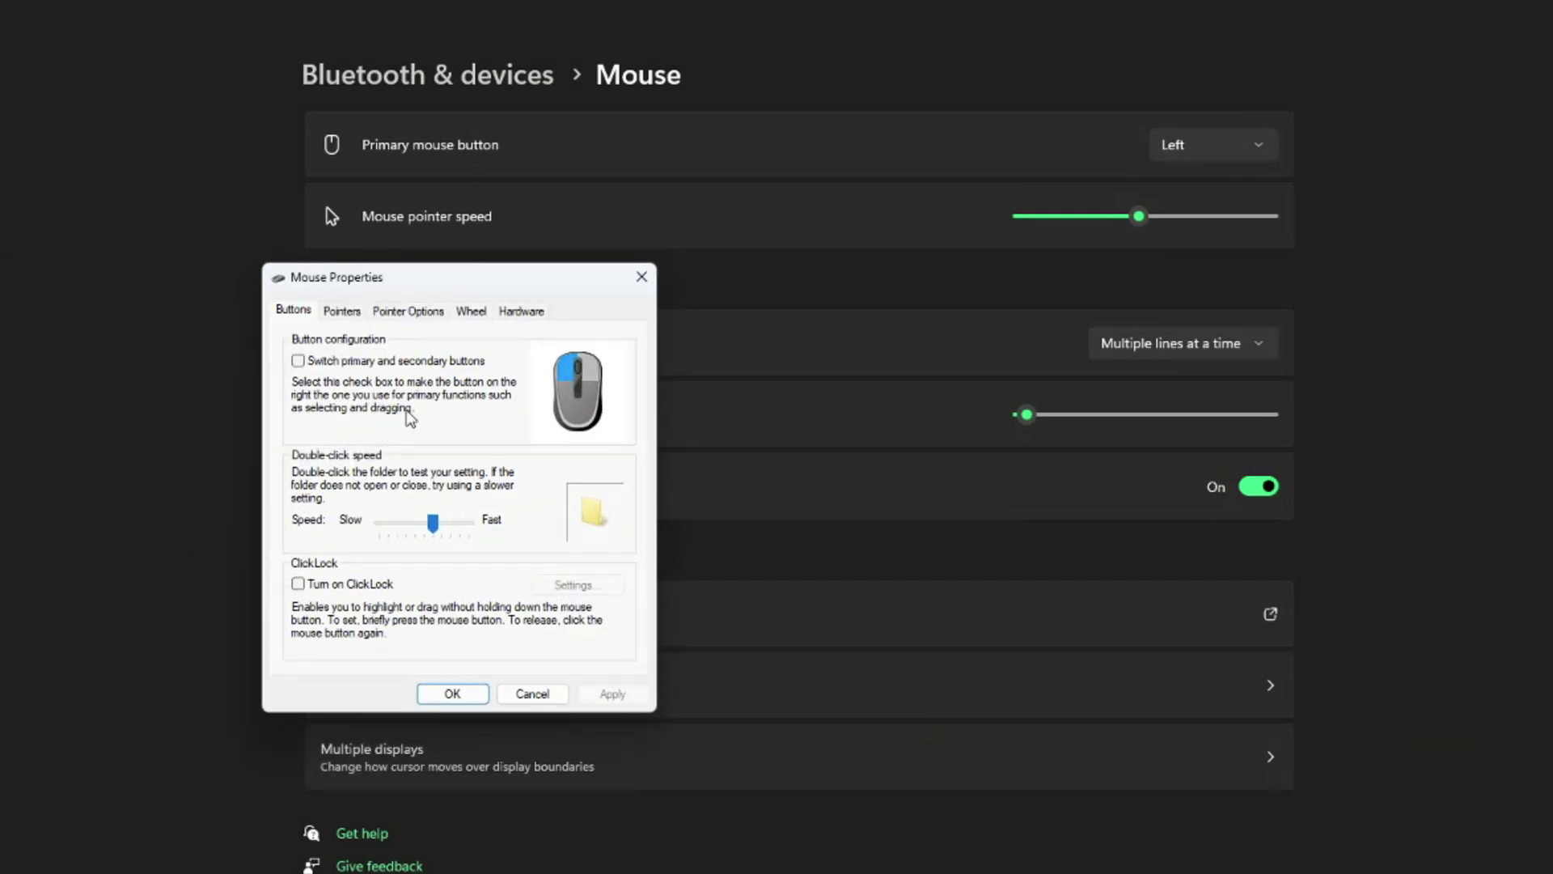
- Turn Enhance pointer precision off under Pointer Options, apply it and close Mouse Properties
click(408, 314)
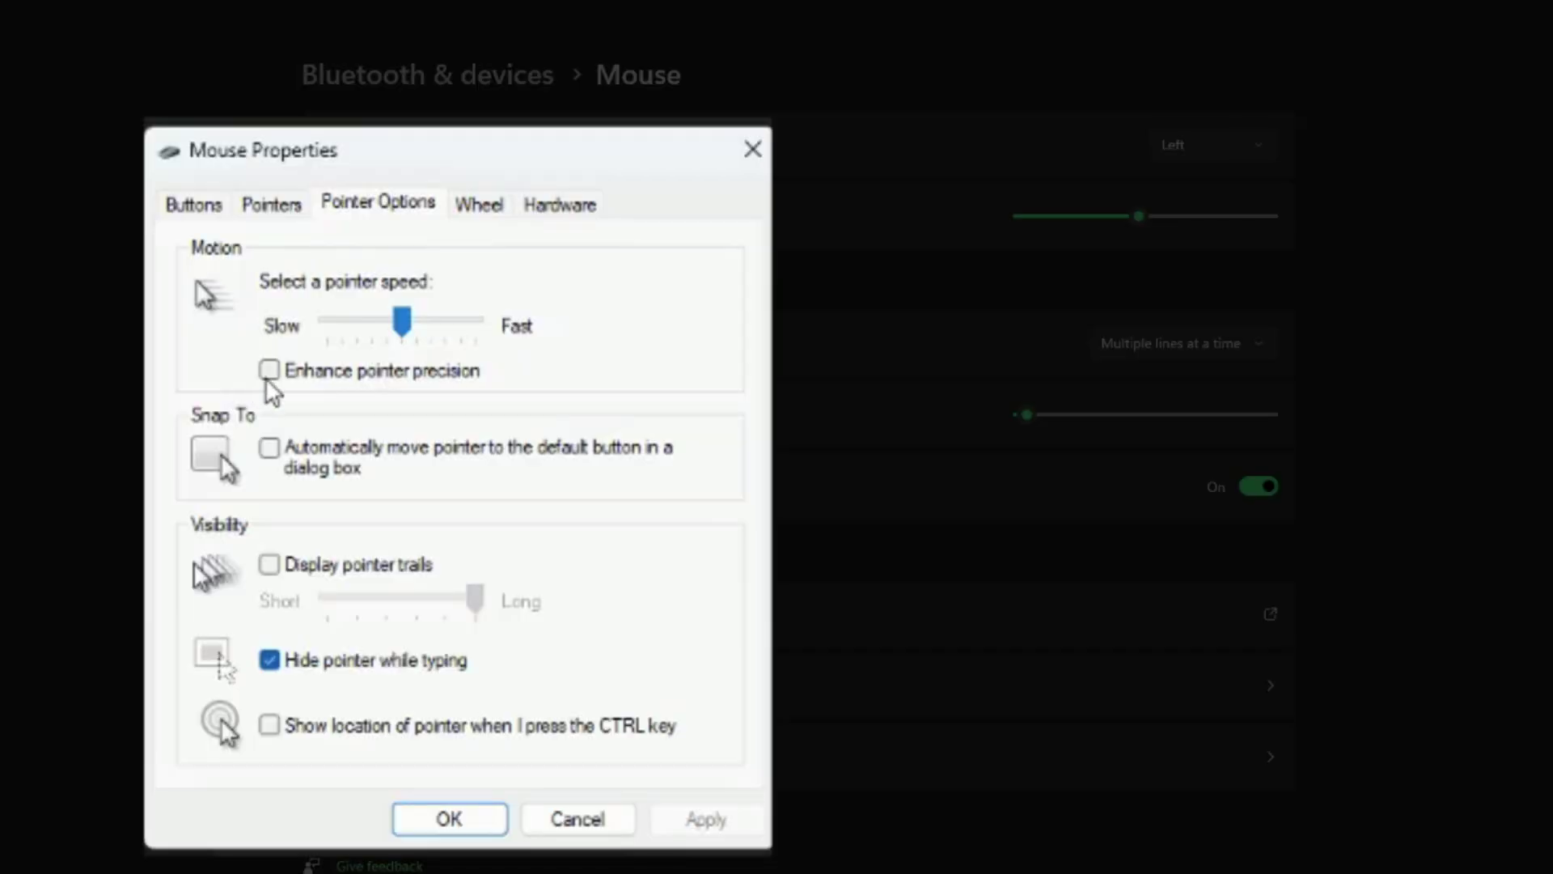
click(265, 374)
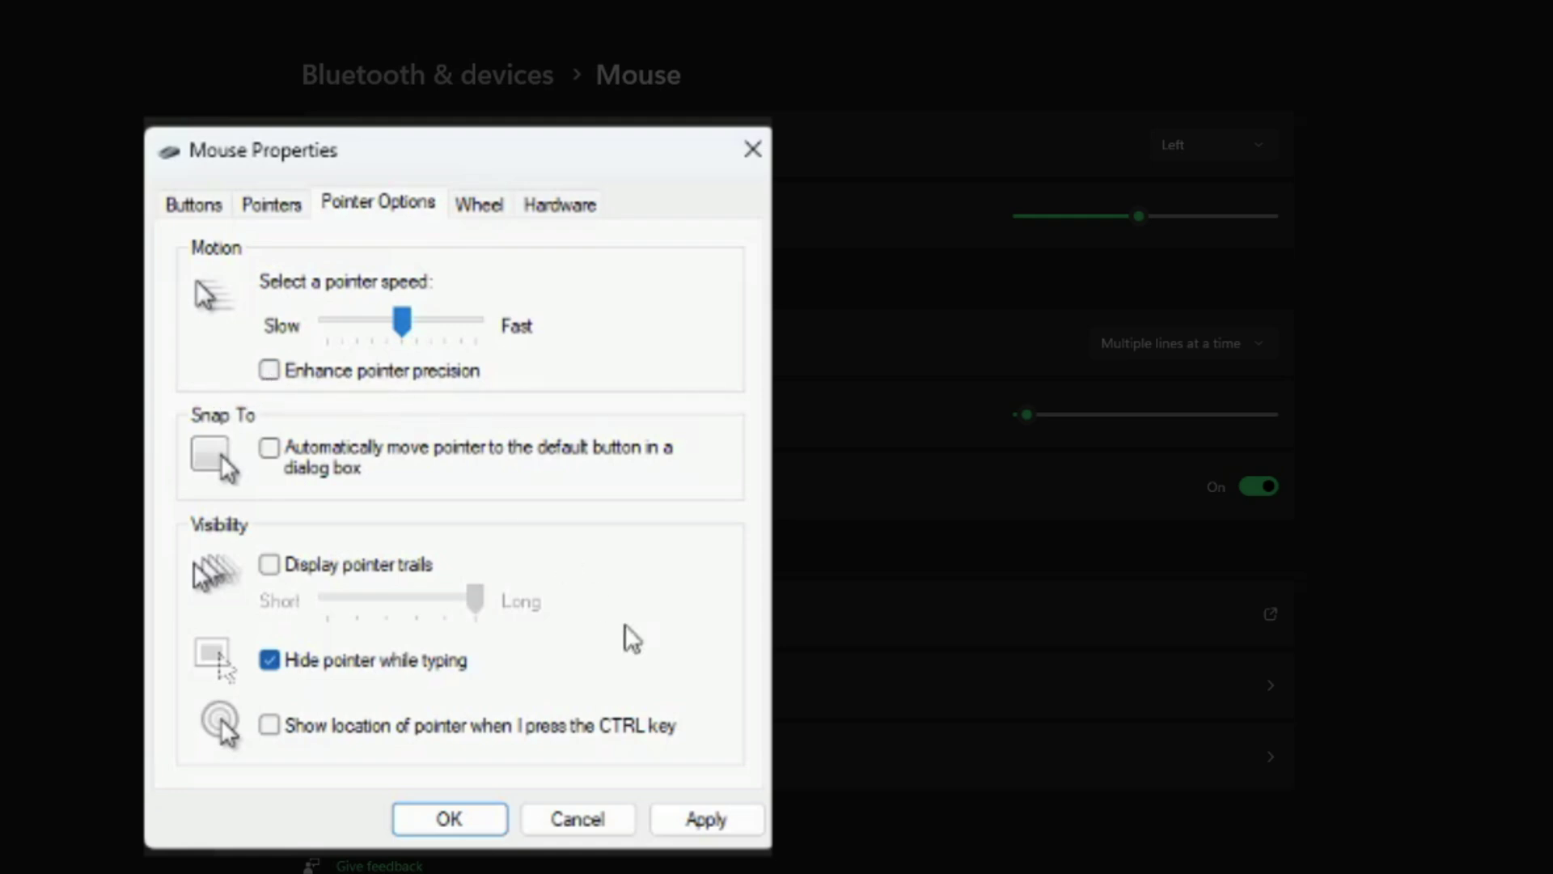
click(706, 819)
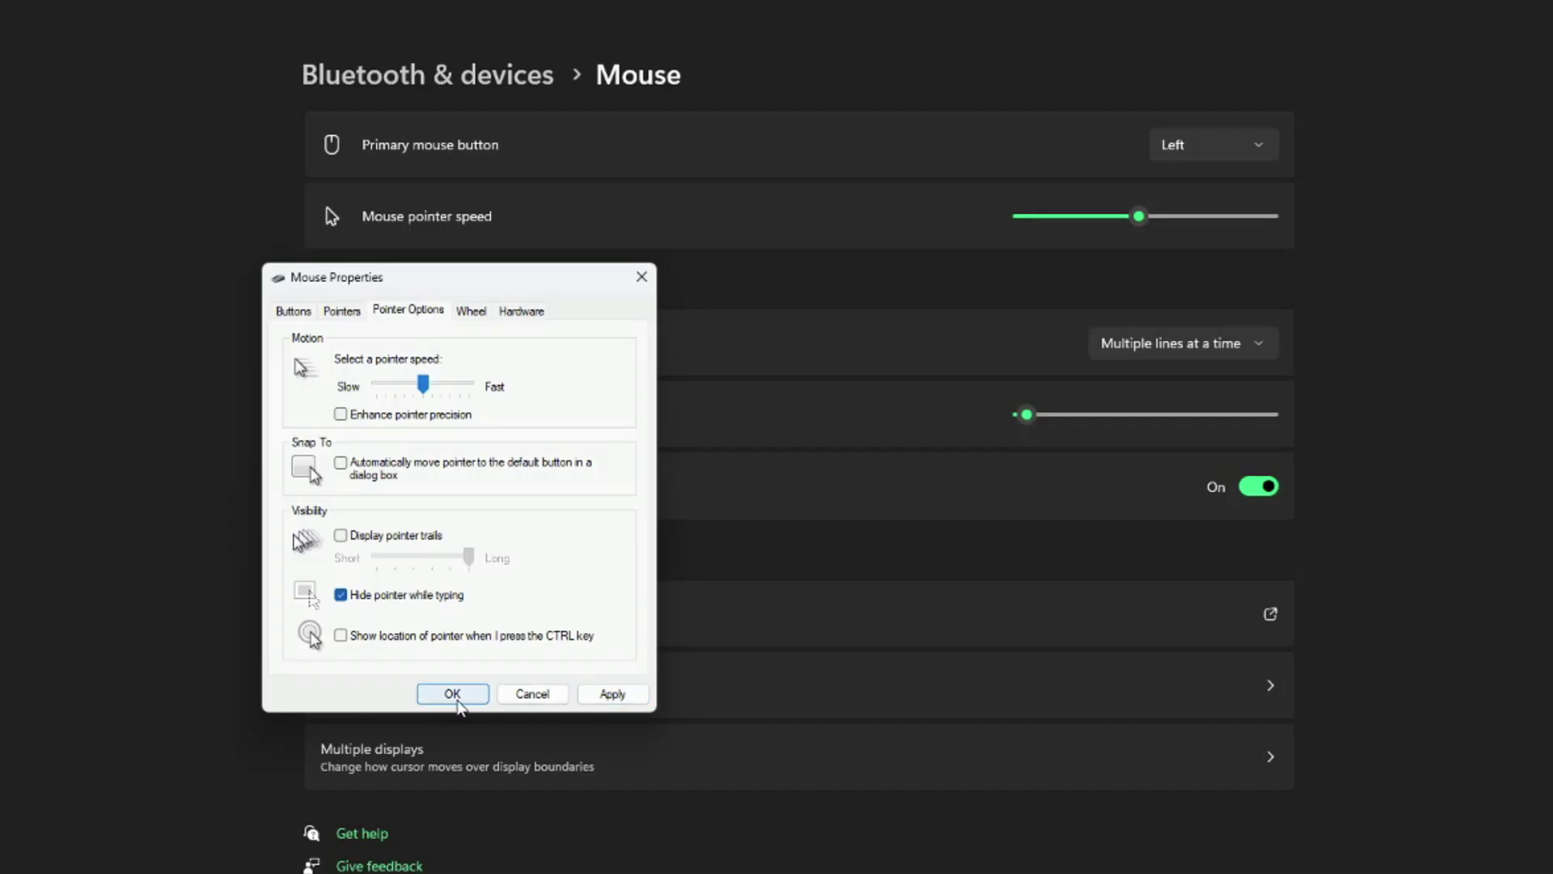
click(453, 695)
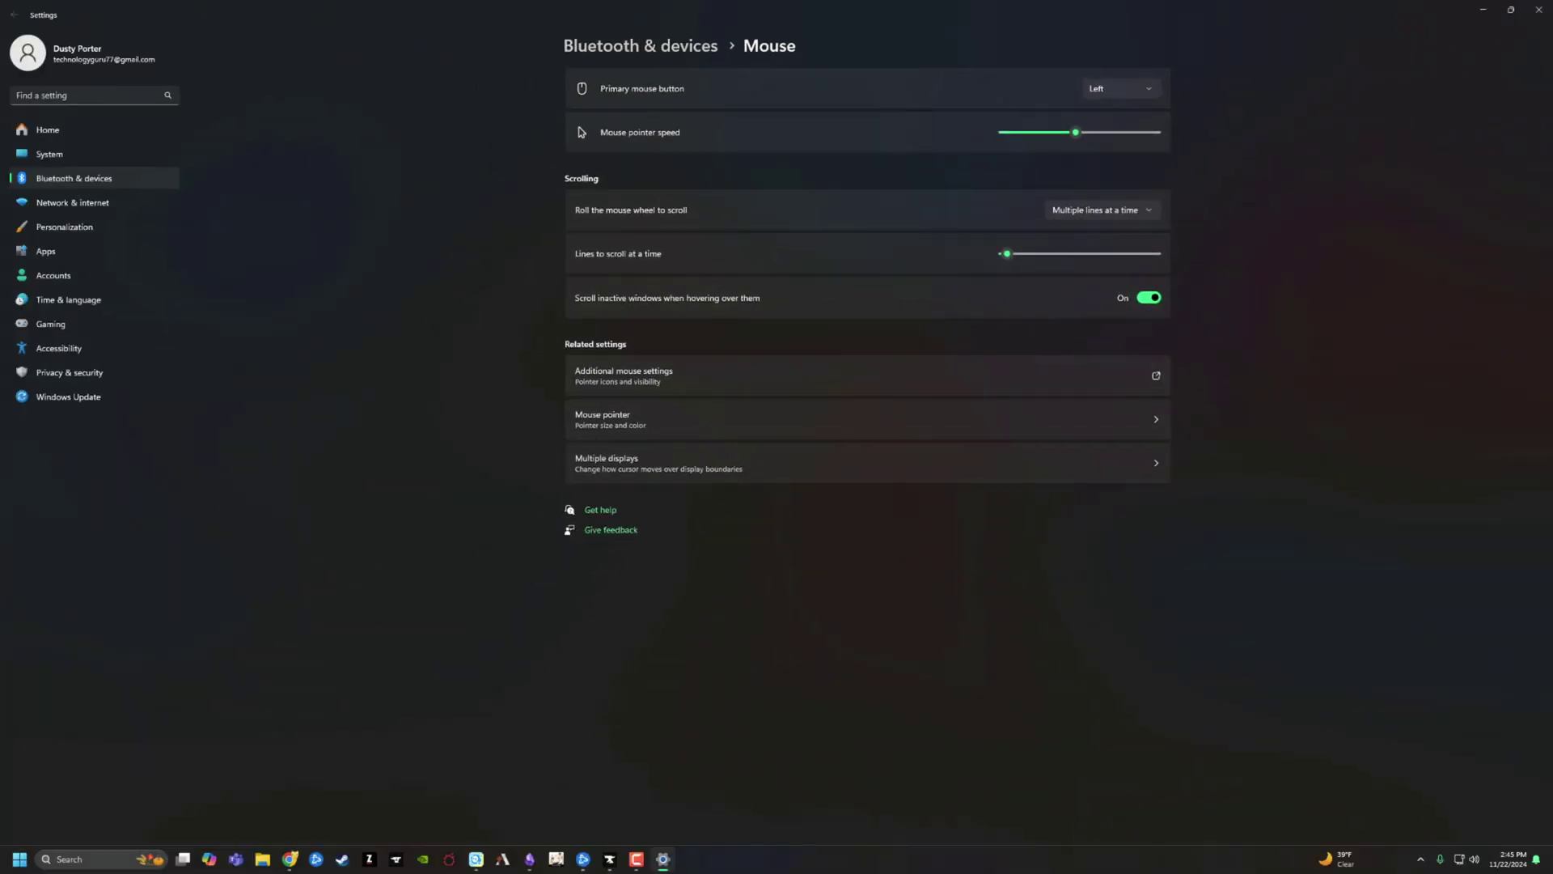
- Switch back to the DPI Analyzer search results and follow the Mouse Sensitivity Community link
key(alt+Tab)
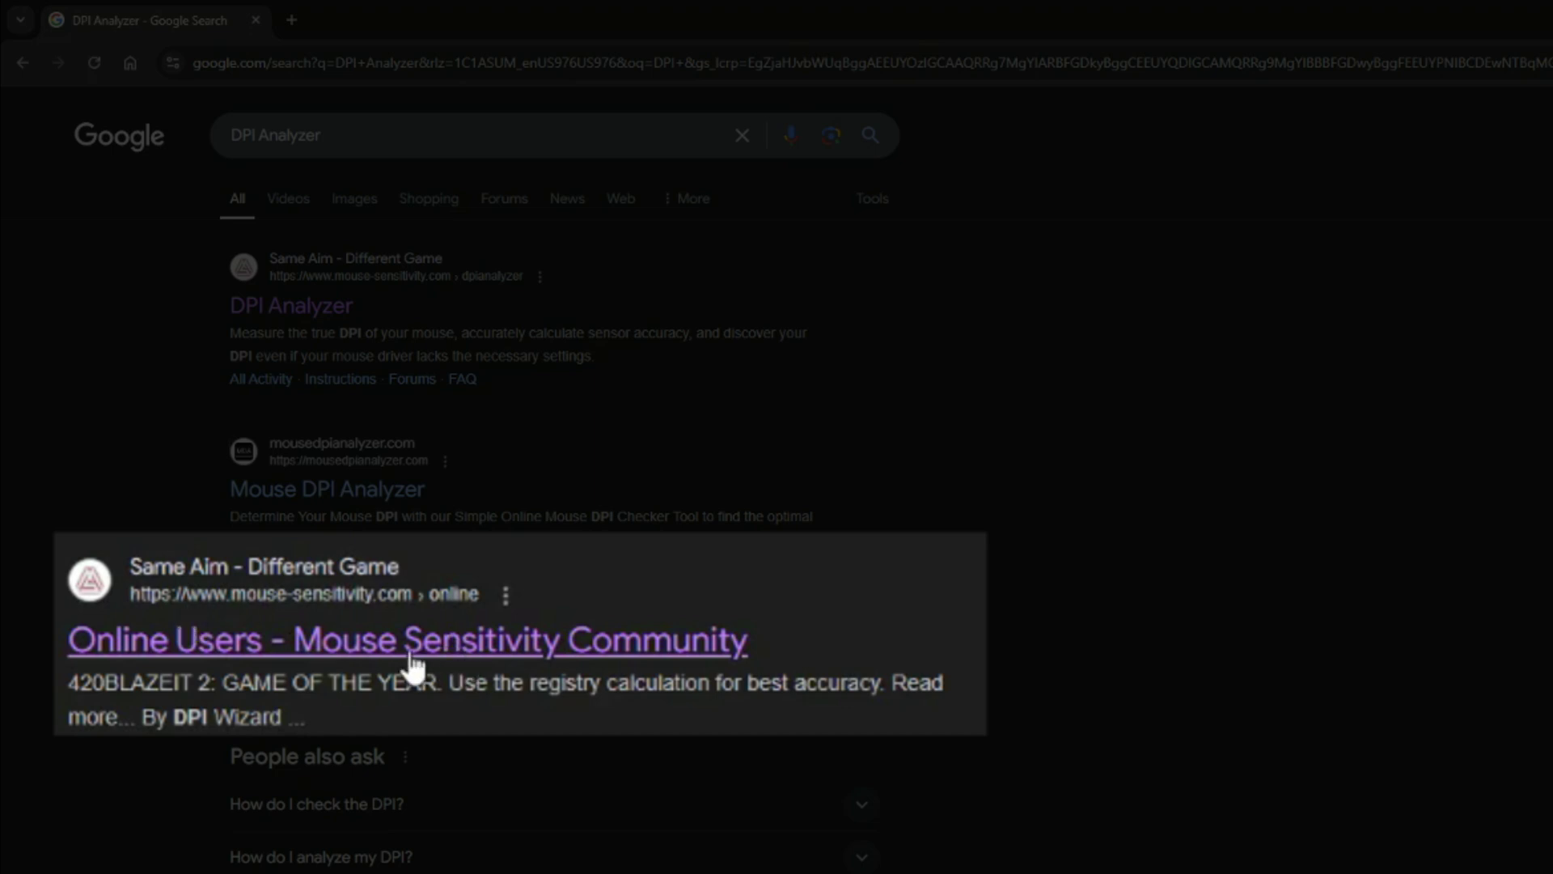
click(414, 655)
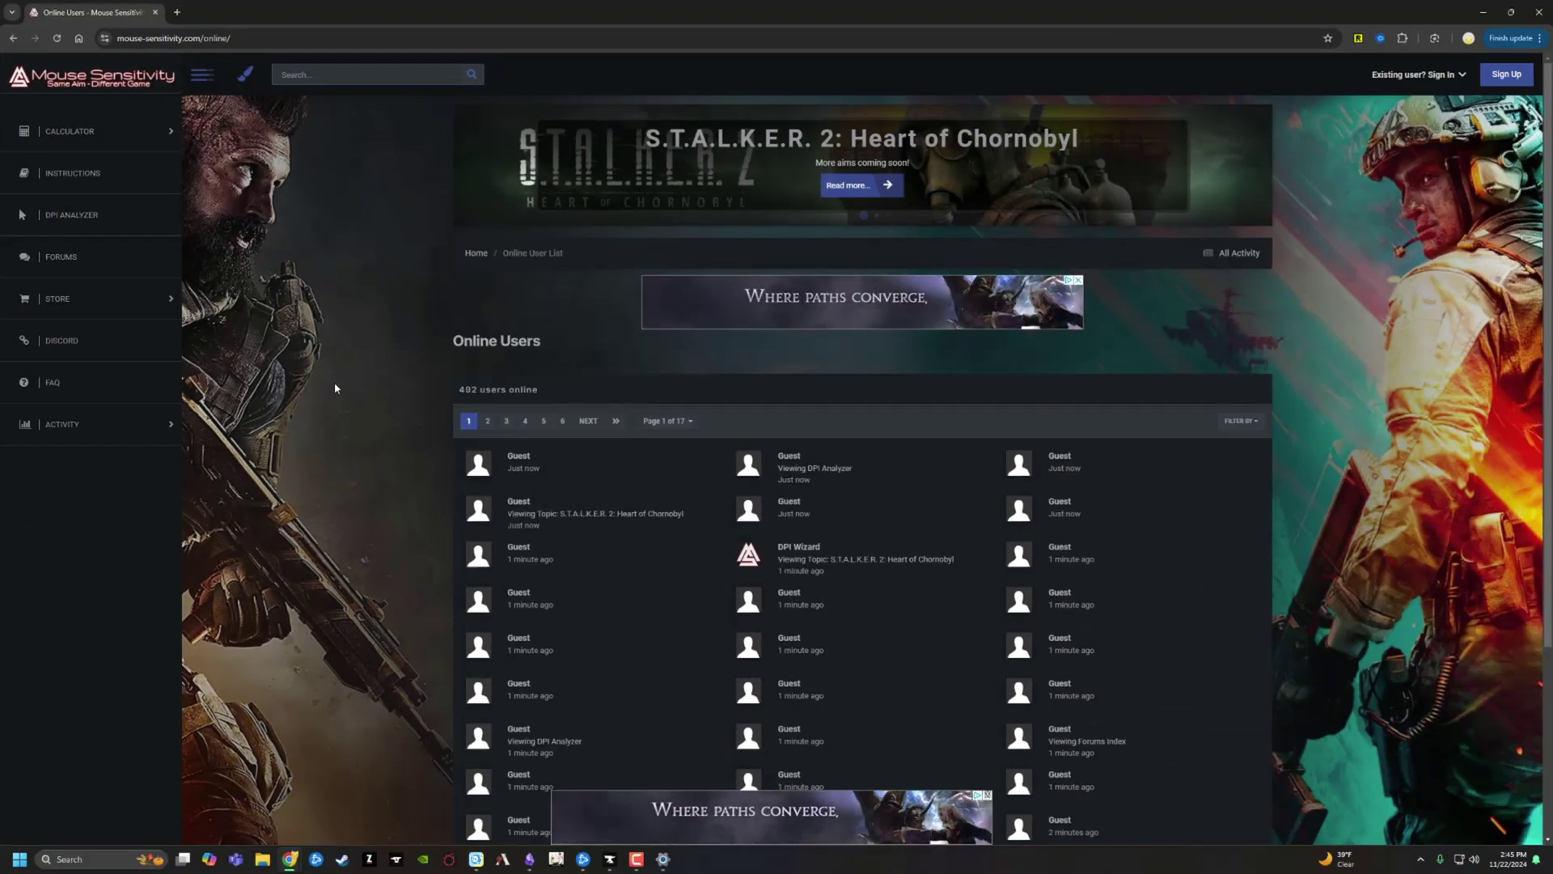
- Go to the DPI Analyzer tool and set its measurement units to inches
click(106, 228)
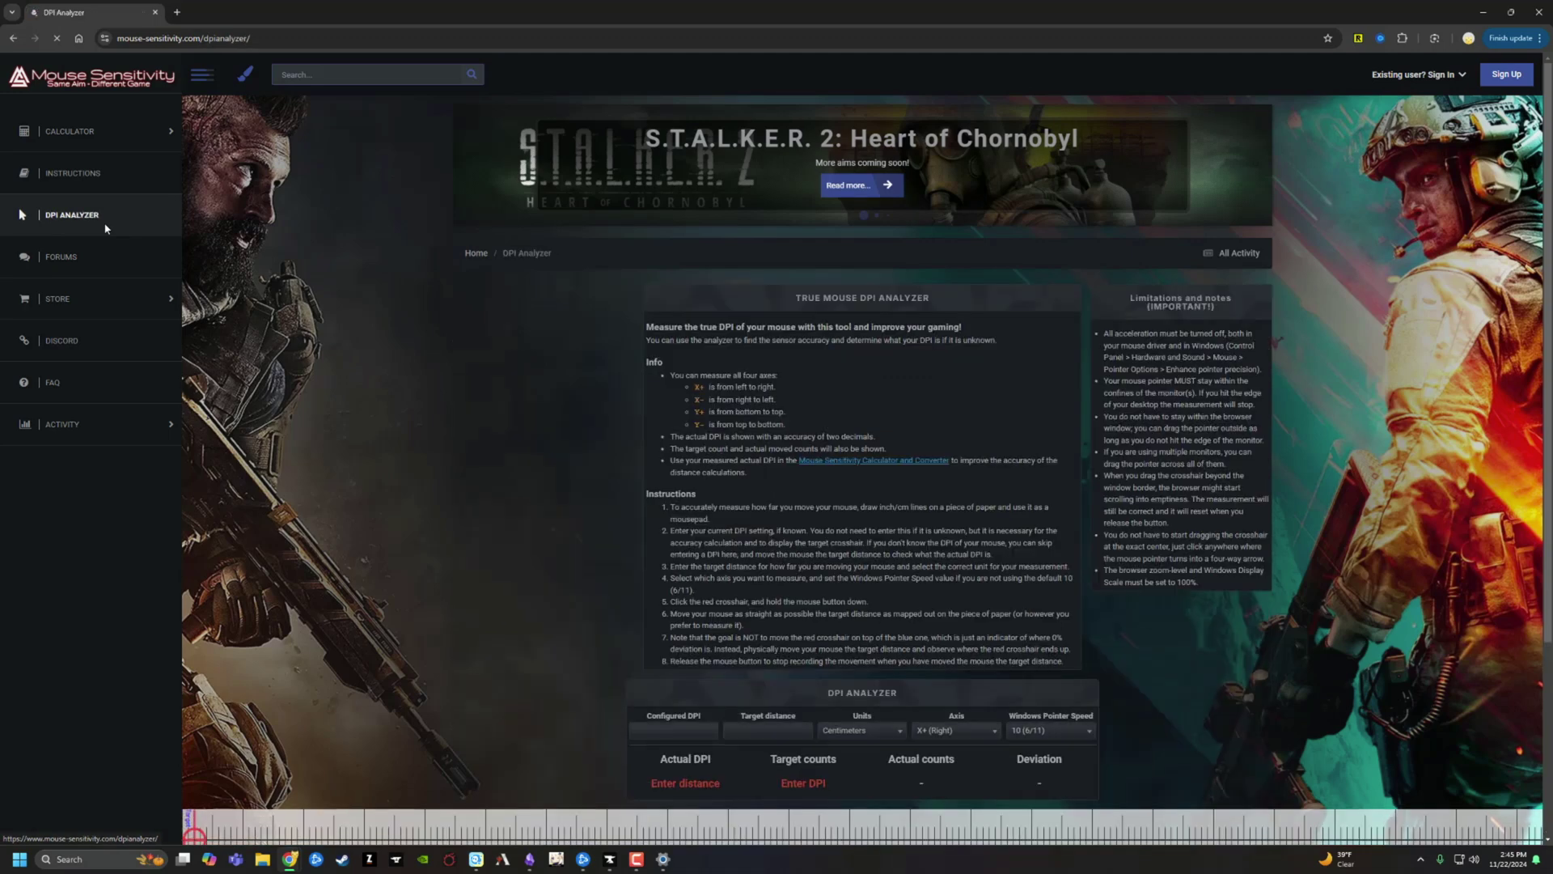
scroll(634, 354, down, 3)
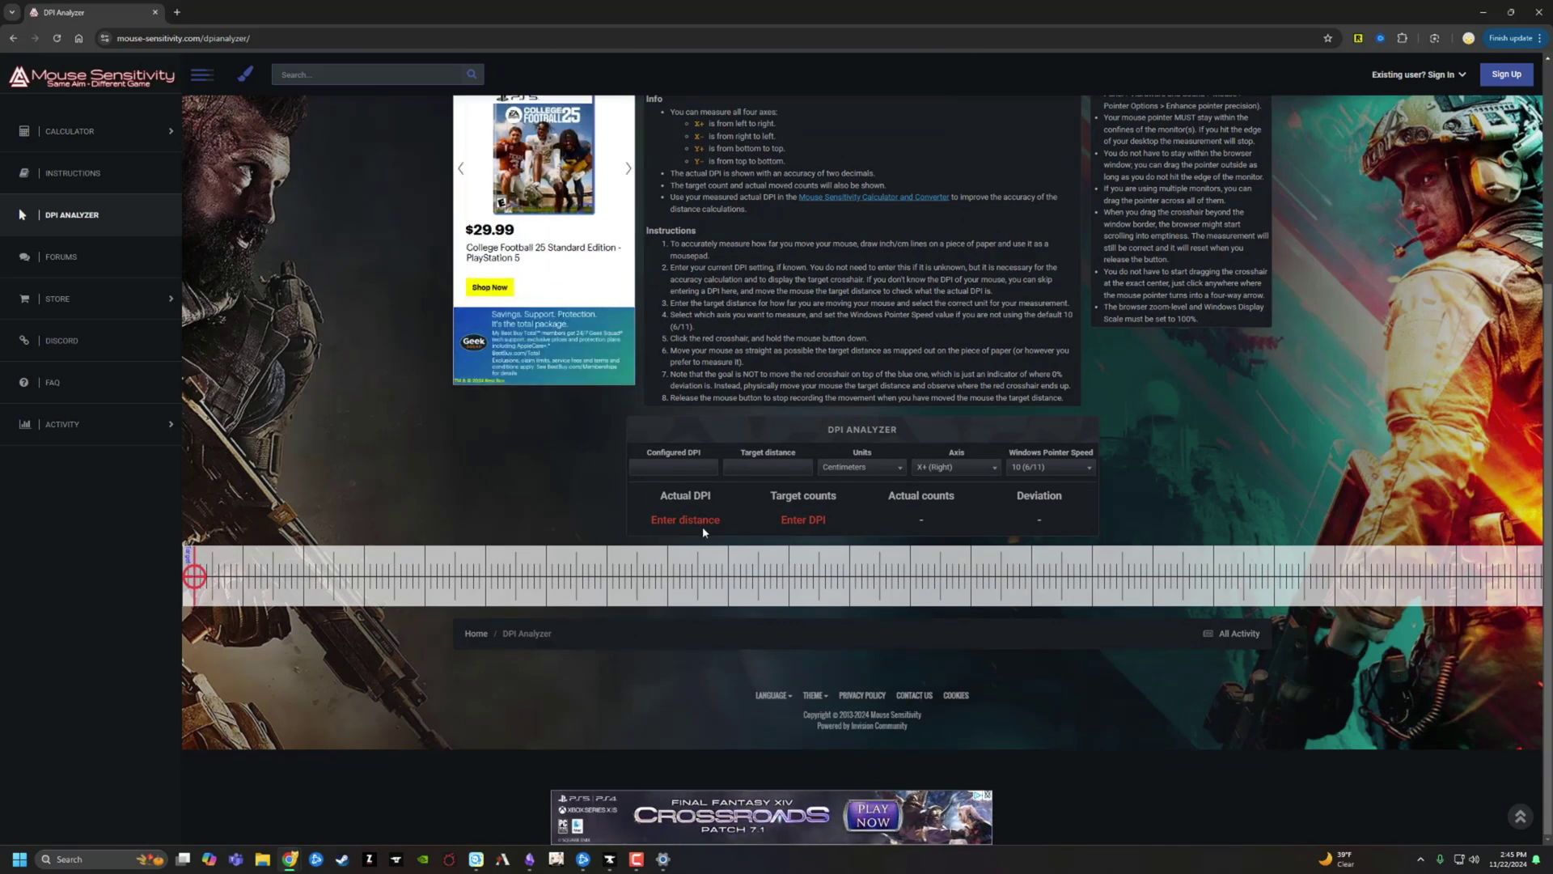
click(872, 472)
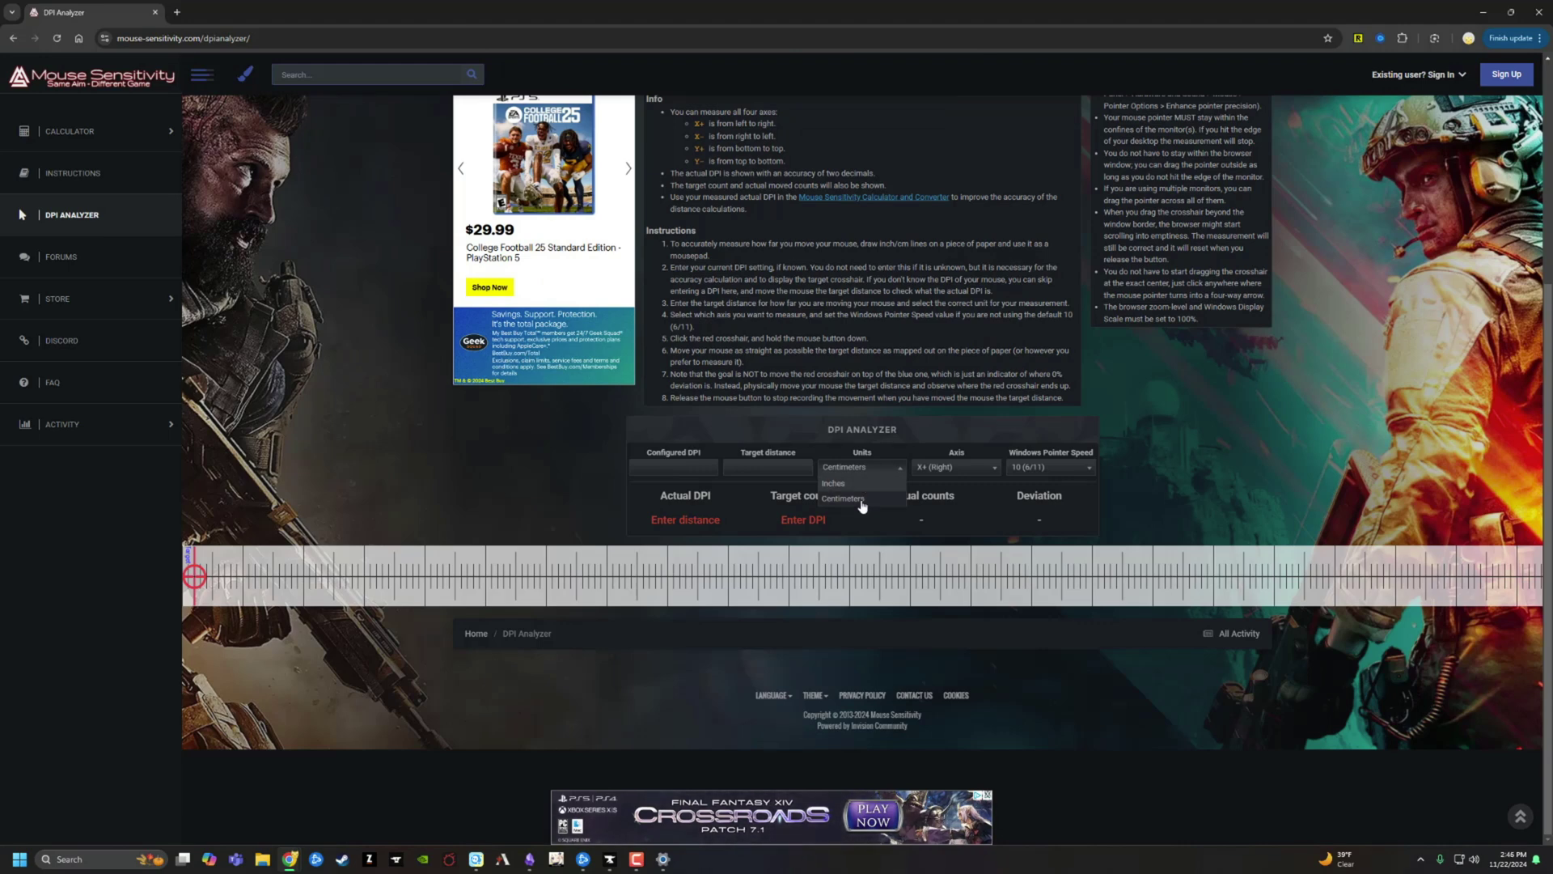
click(848, 482)
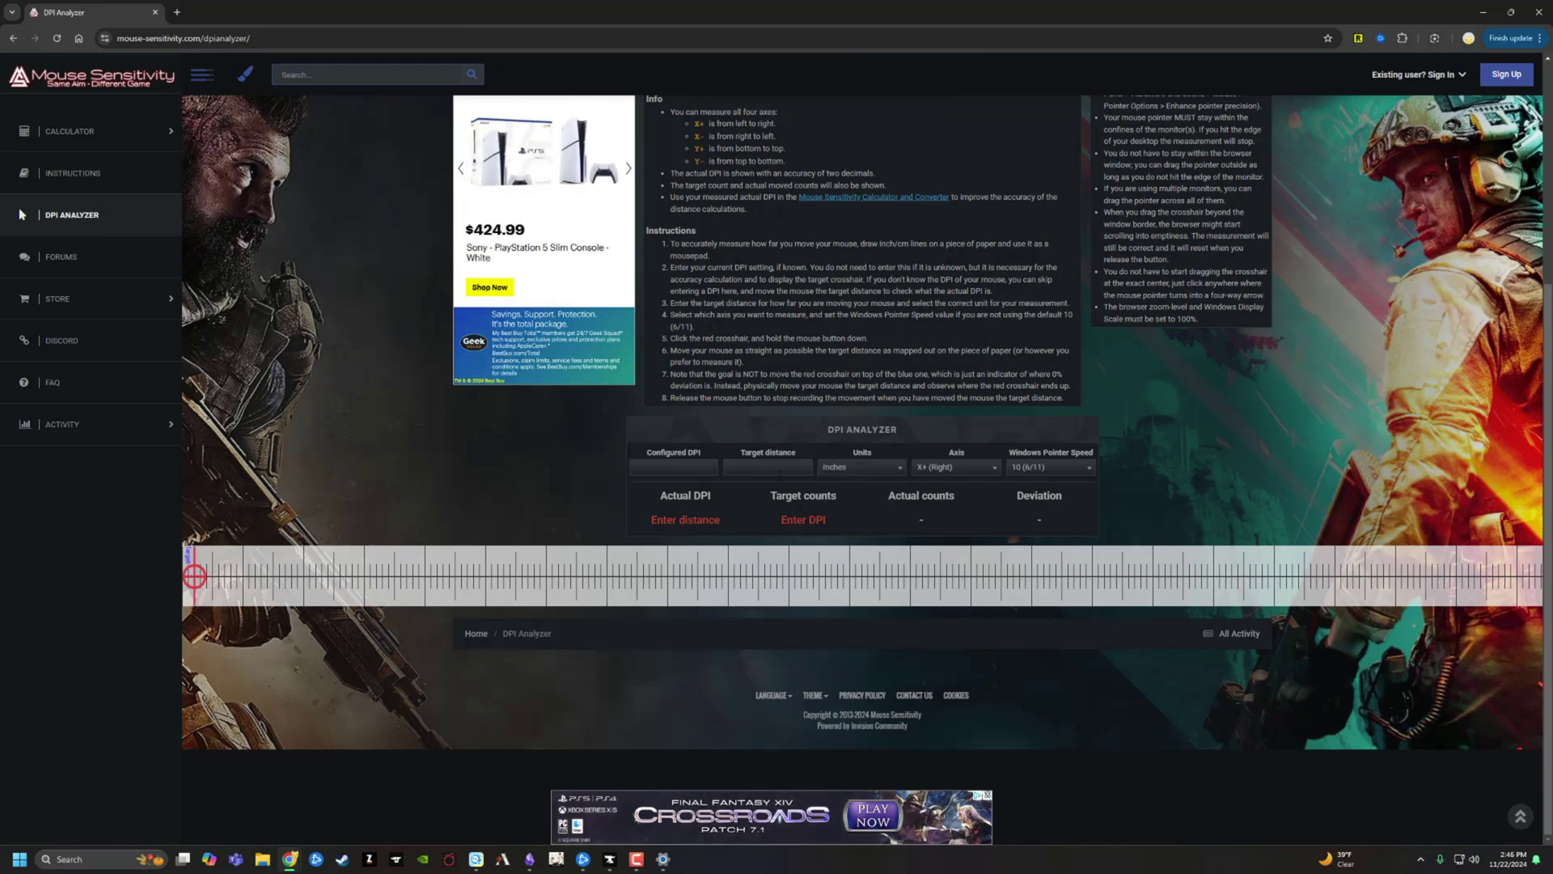
text(1)
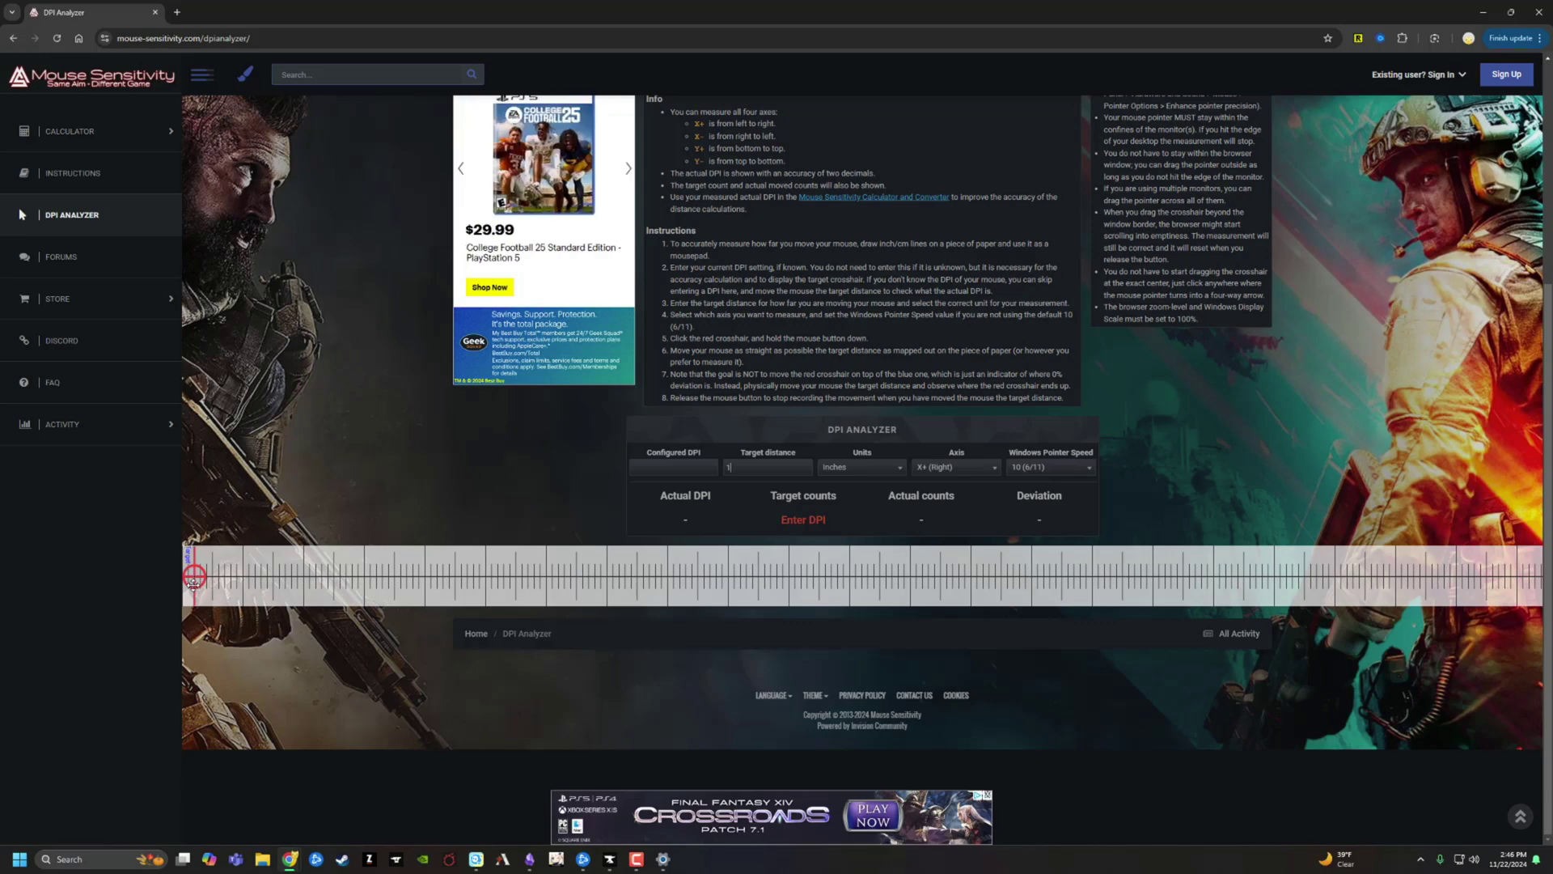
- Drag the red crosshair one inch along the ruler so the analyzer reports 1705 DPI
drag(194, 578, 932, 579)
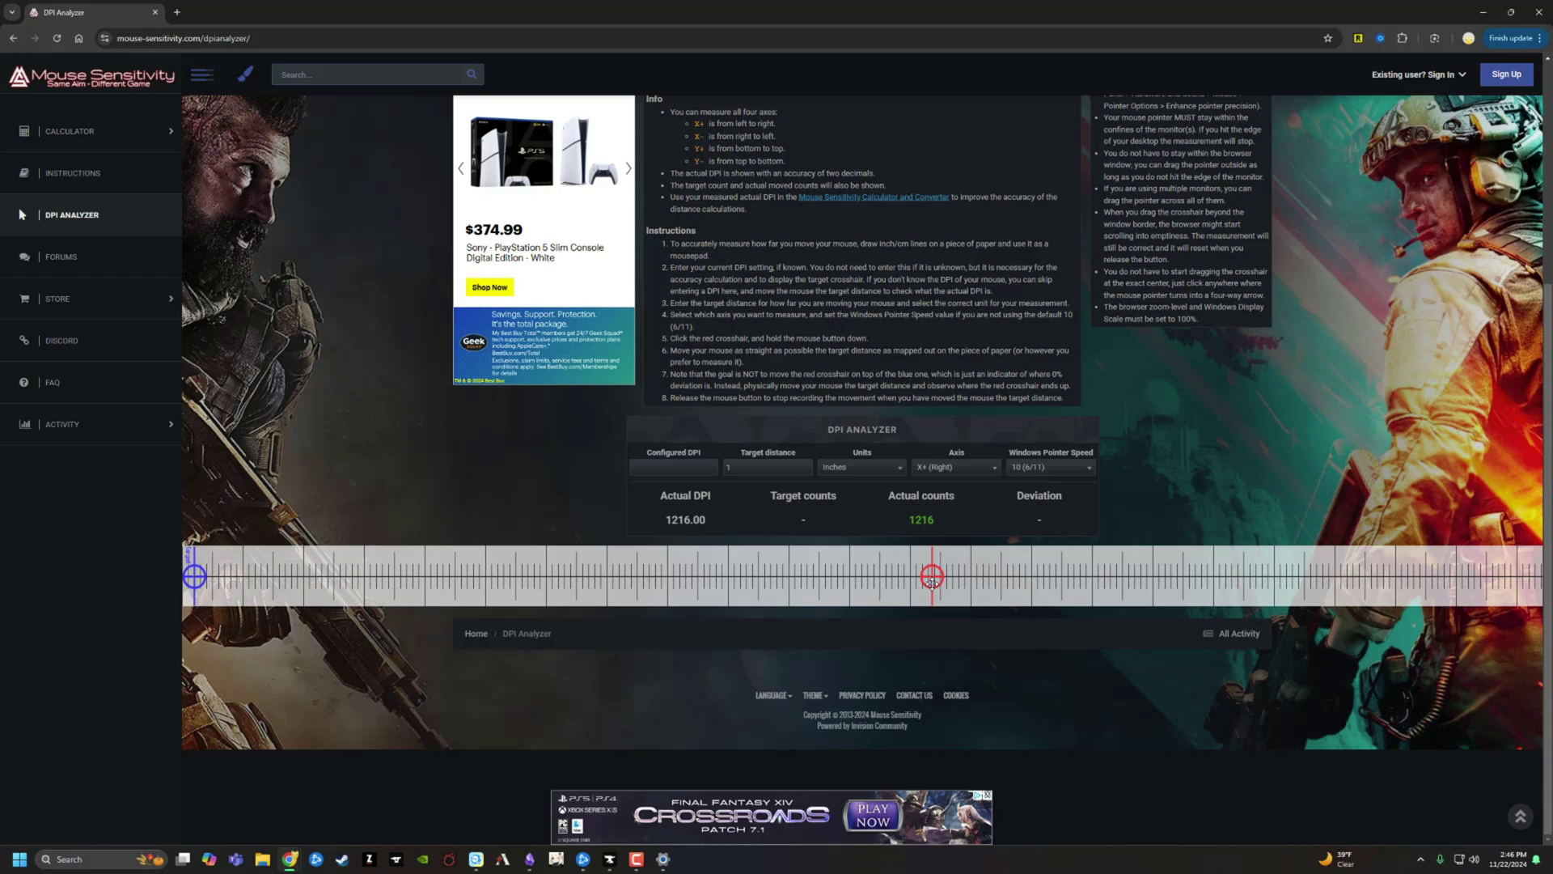
mouse_move(932, 578)
mouse_down()
mouse_move(192, 574)
mouse_move(1260, 577)
mouse_move(121, 581)
mouse_move(1189, 576)
mouse_move(121, 577)
mouse_move(485, 577)
mouse_up()
drag(485, 577, 1225, 577)
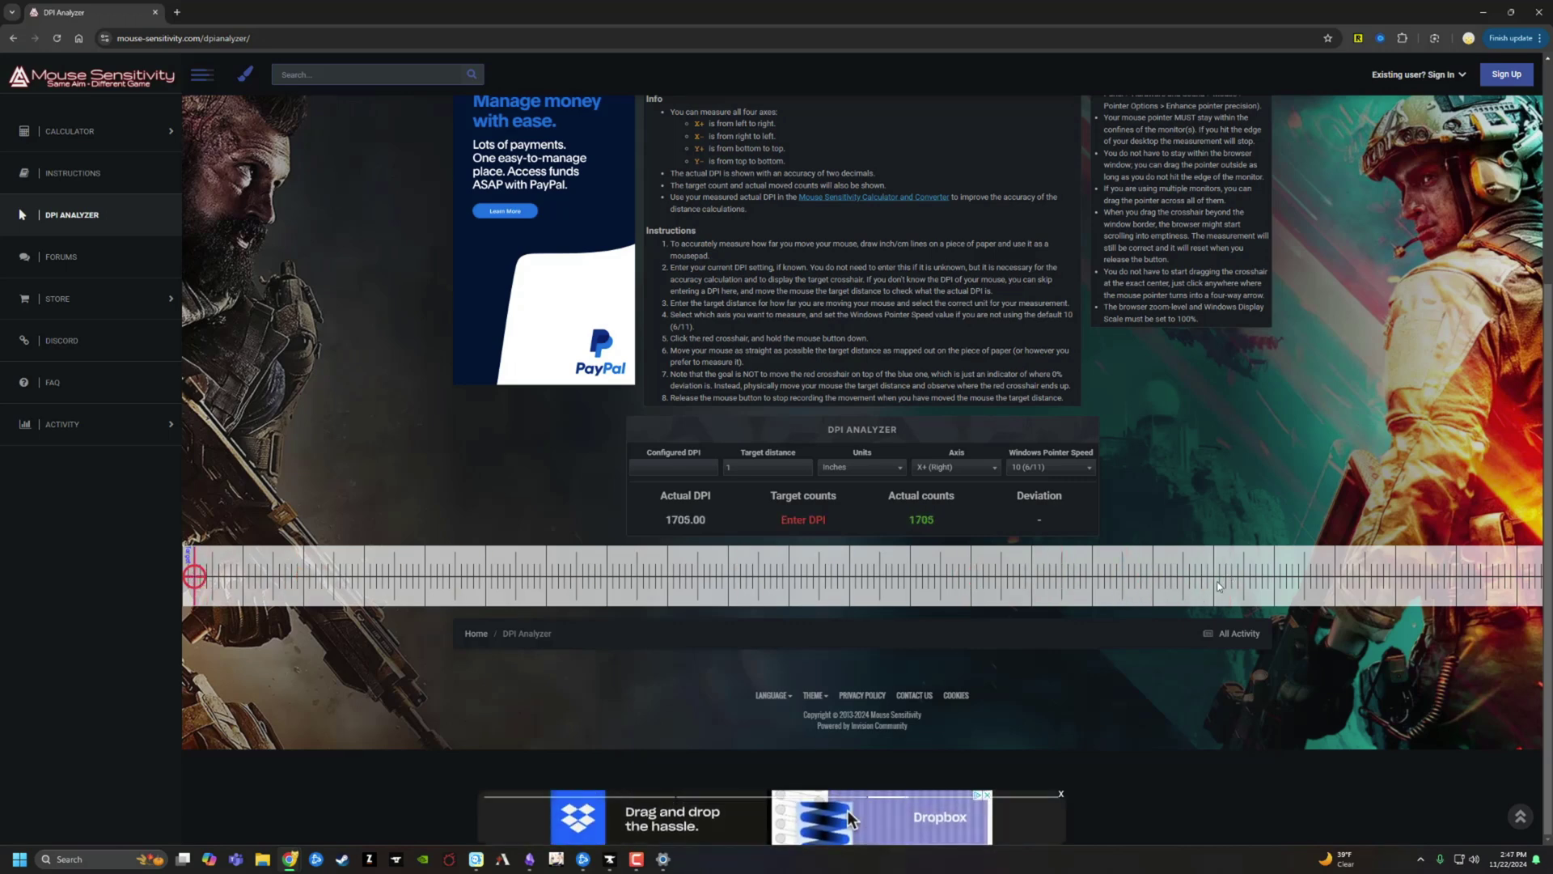